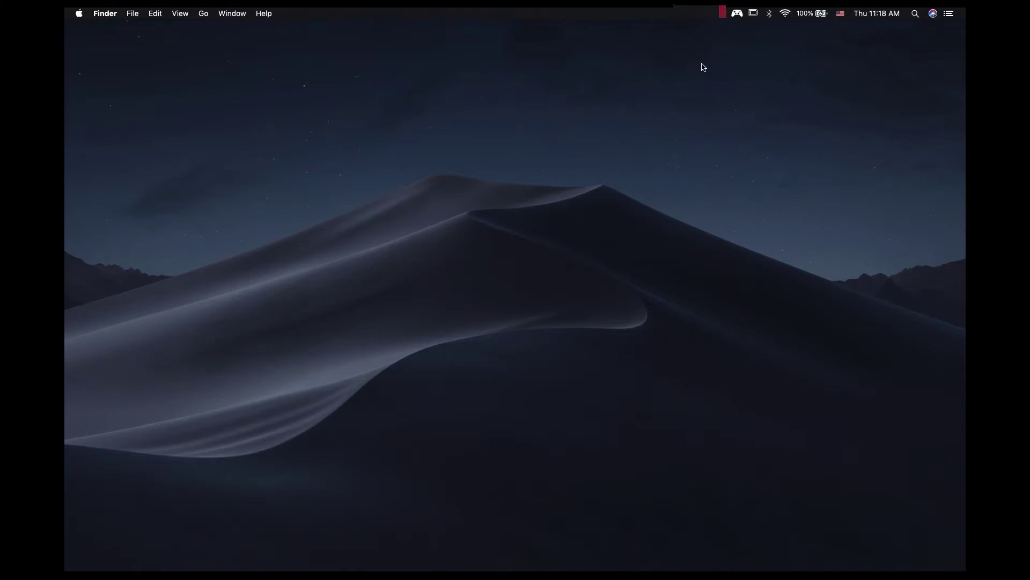
- Open JoyKeyMapper's Settings window from the status menu and move it to the screen centre
click(737, 14)
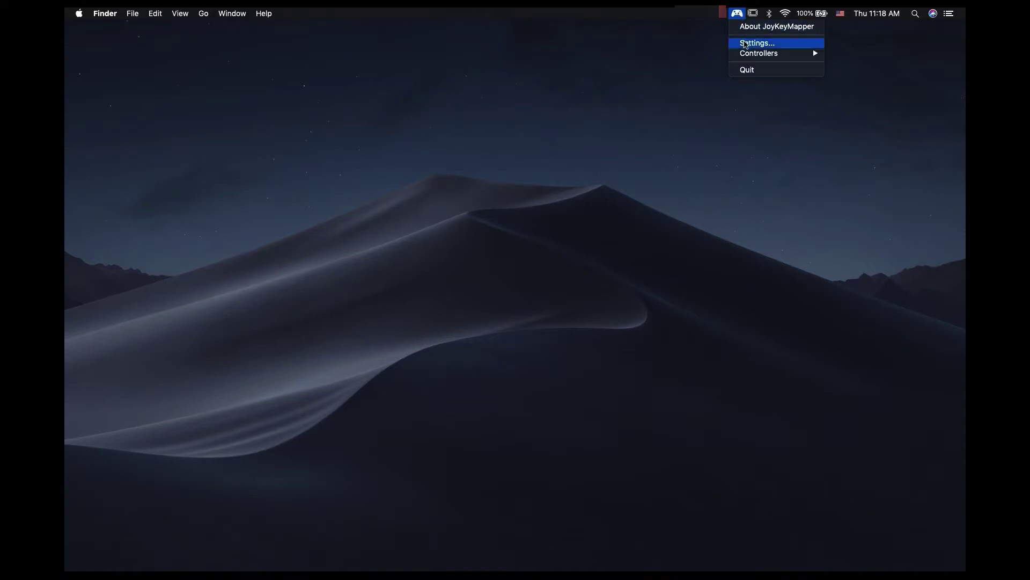
click(745, 45)
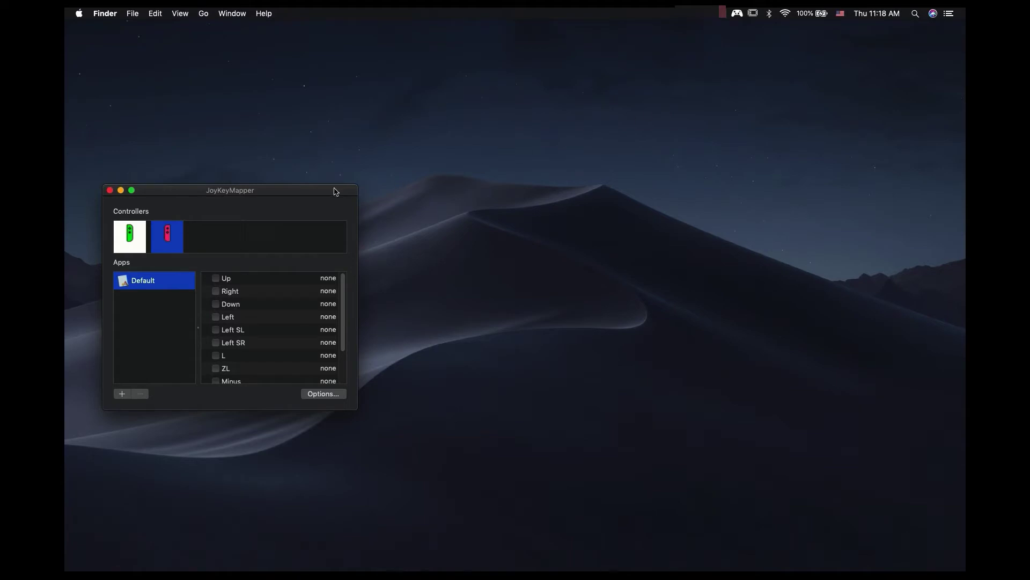
drag(321, 194, 631, 96)
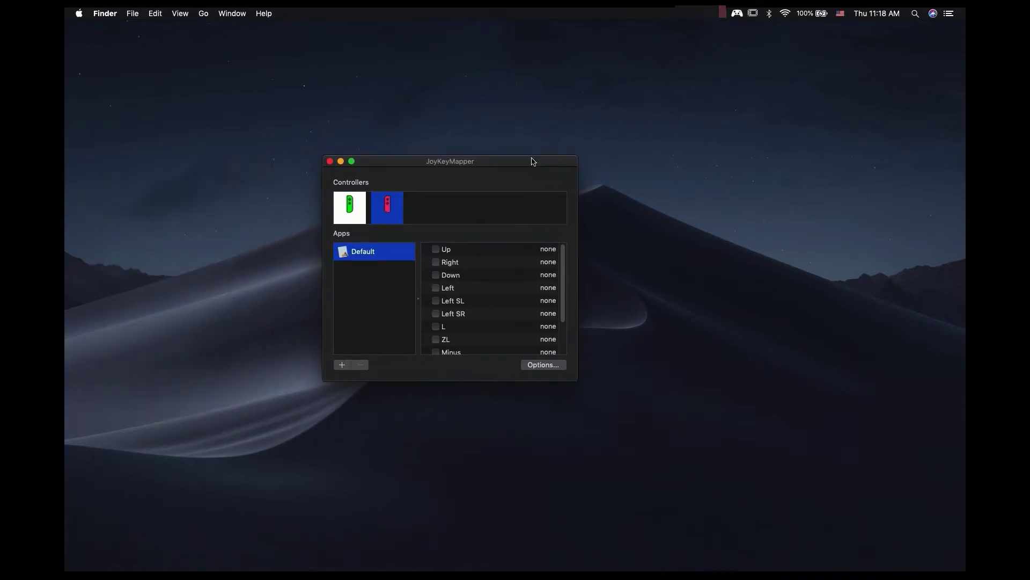
drag(501, 165, 555, 158)
click(737, 15)
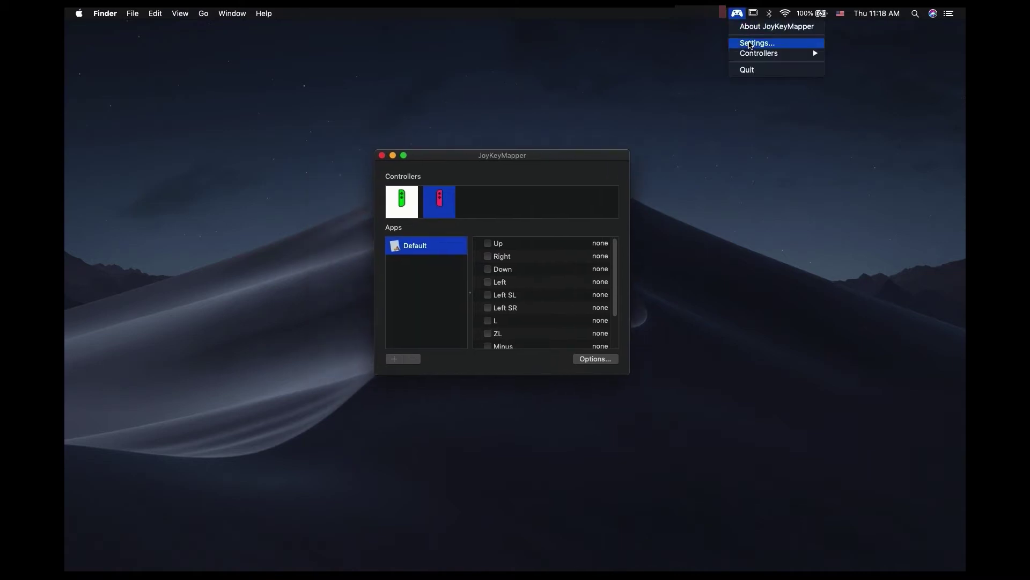
click(564, 163)
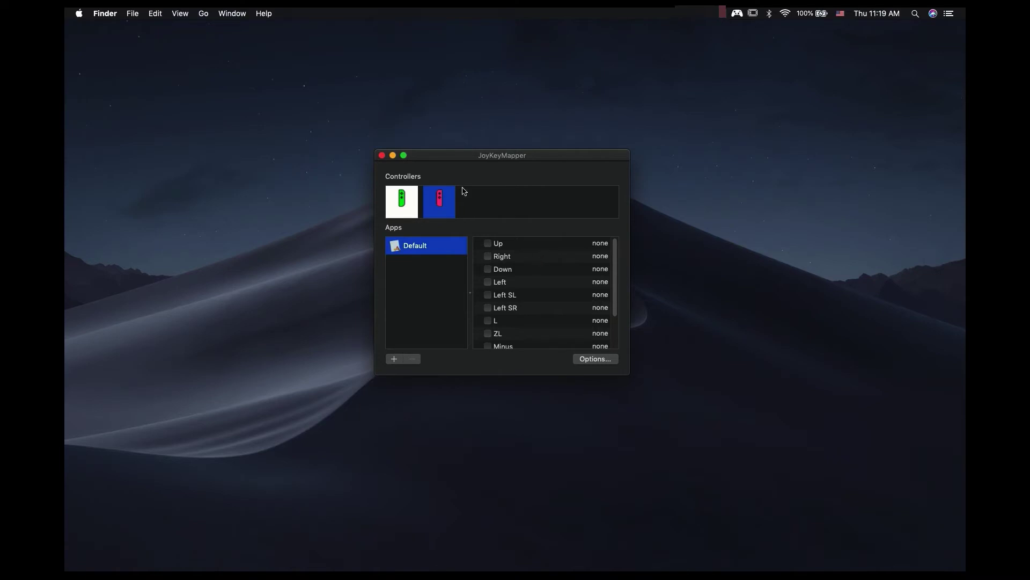
- Enlarge the Settings window to show the Default profile's full unmapped button list
drag(448, 153, 382, 99)
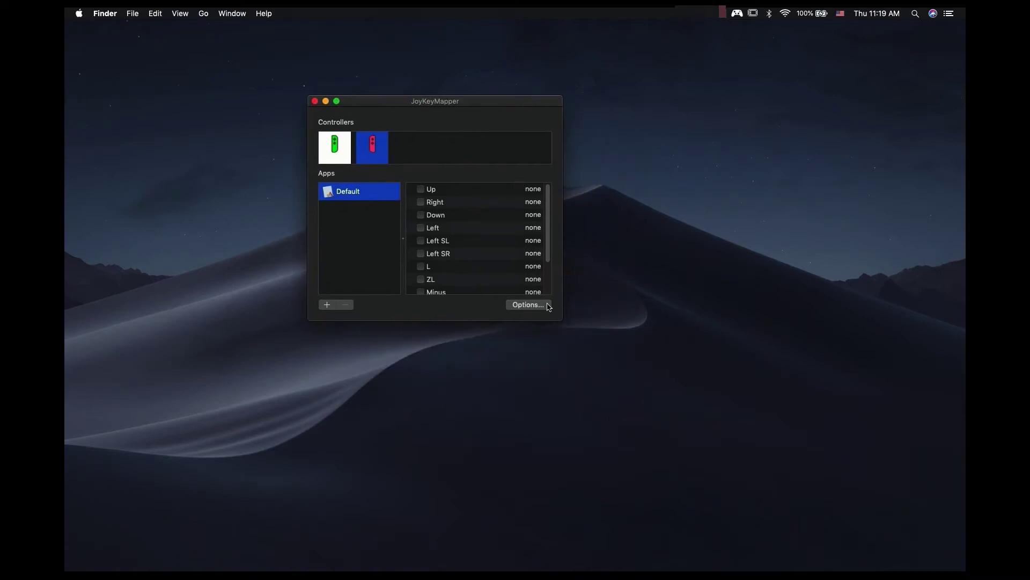
drag(561, 318, 767, 449)
click(767, 448)
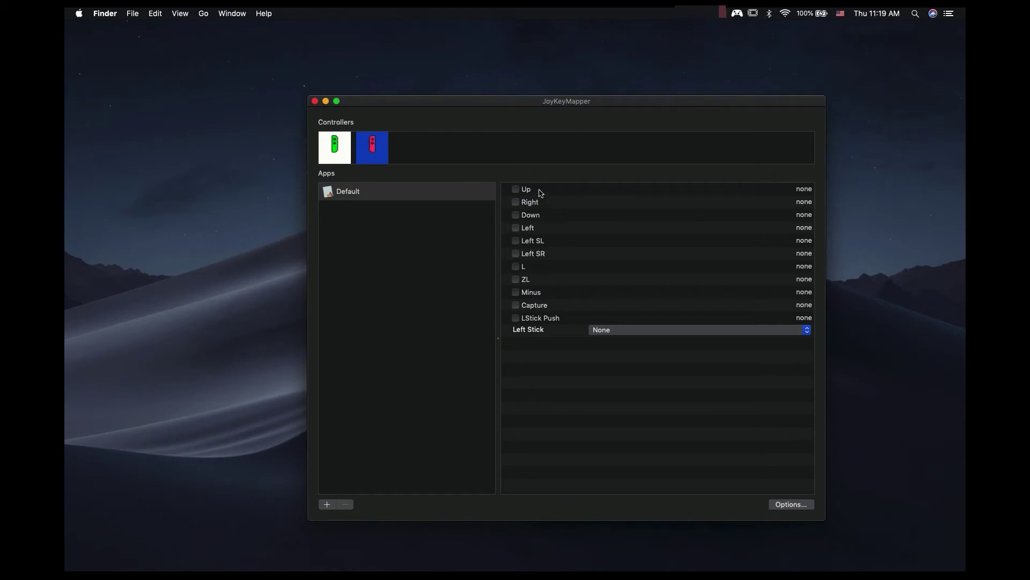
- Set the Default profile's Up button to emit the G keyboard key
double_click(539, 192)
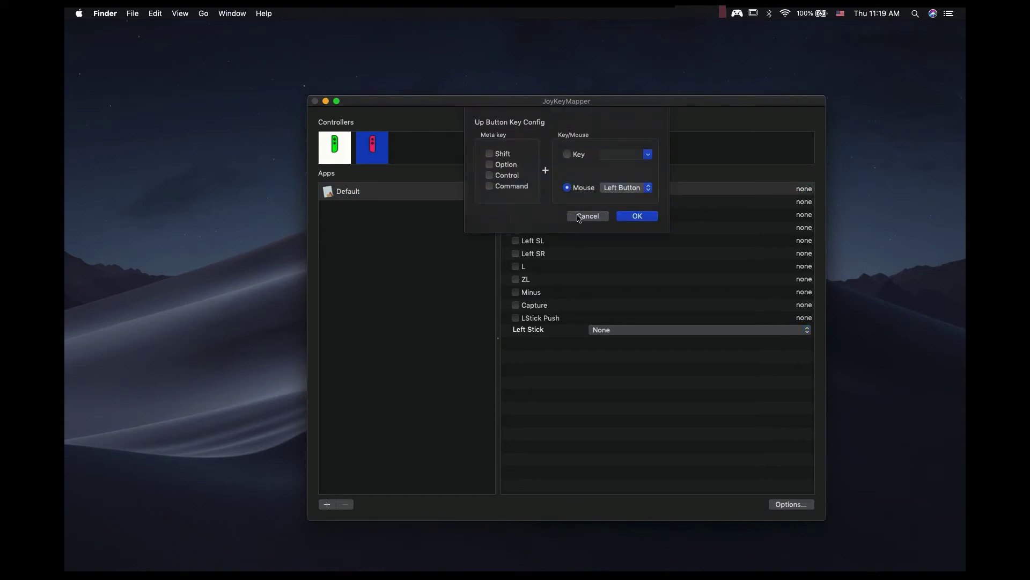
click(578, 217)
double_click(547, 193)
click(580, 157)
click(610, 154)
text(g)
click(634, 216)
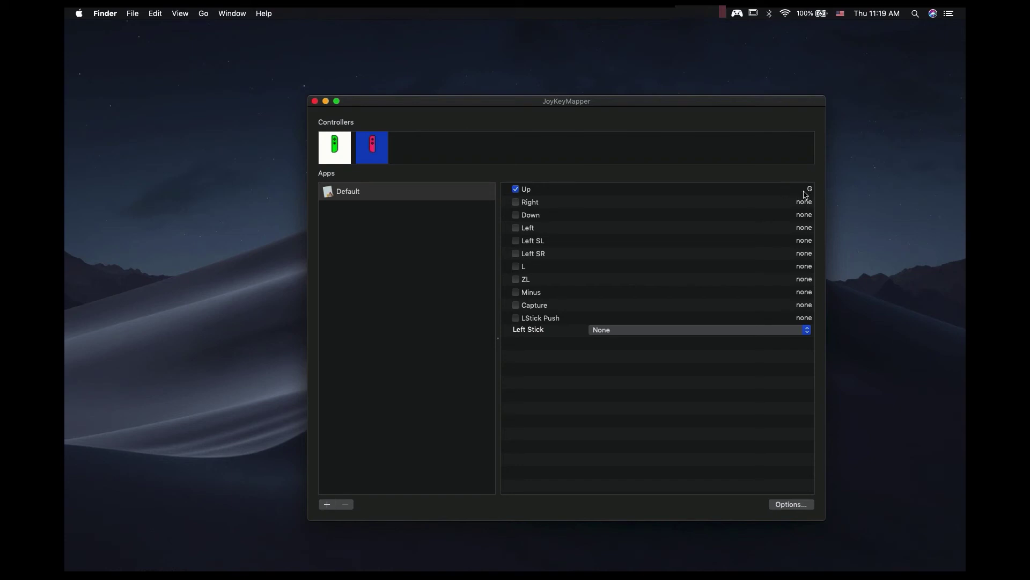
- Set the Right button to emit a left mouse click (Left Button)
double_click(559, 204)
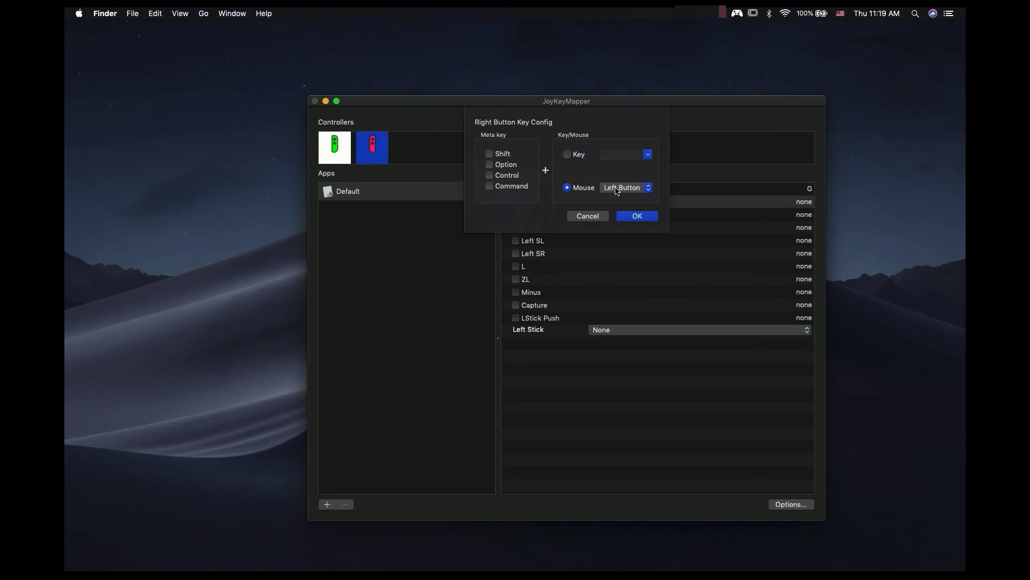
click(610, 192)
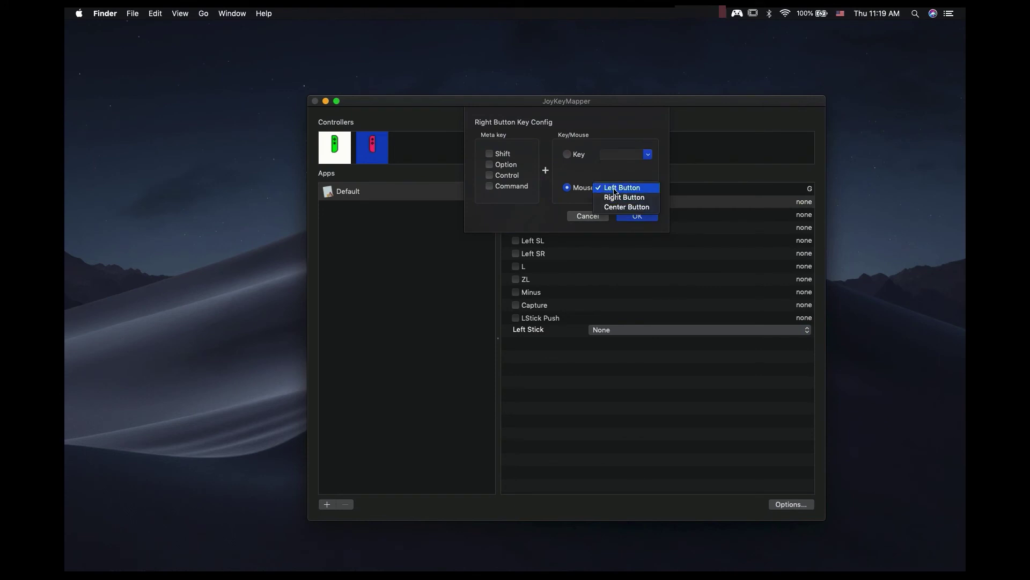
click(615, 189)
click(633, 215)
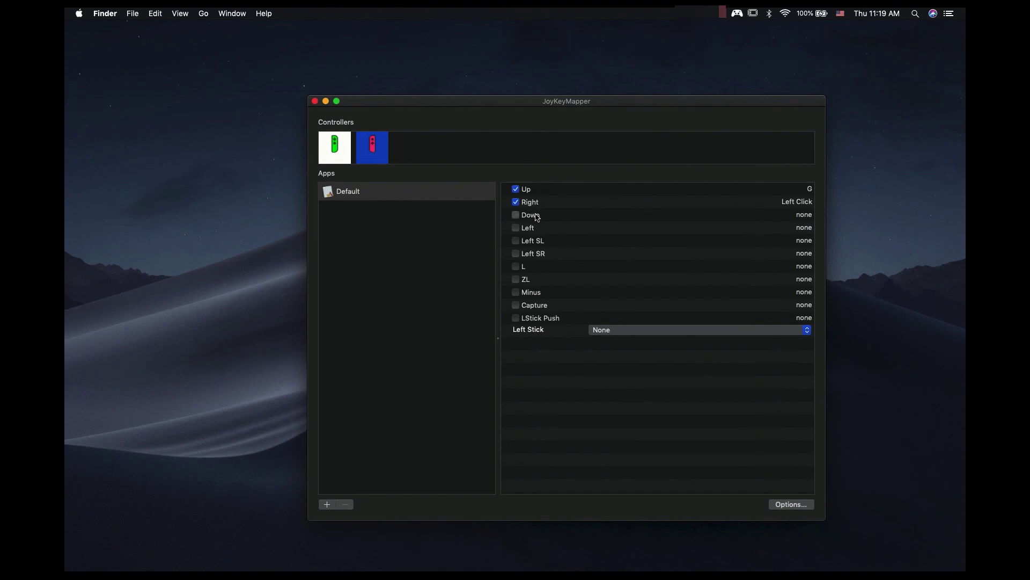
- Set the Down button to emit the Return key
double_click(783, 216)
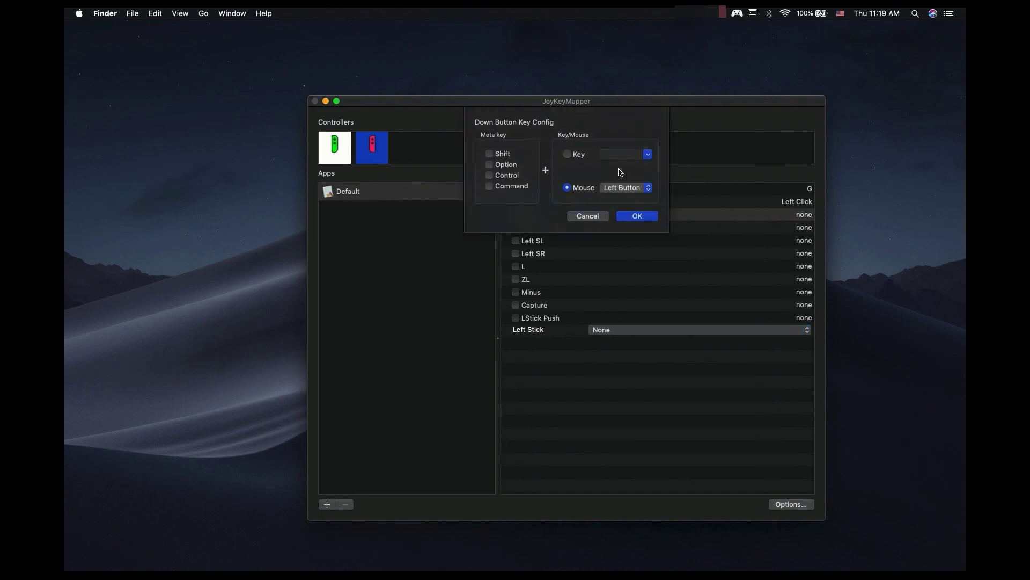
click(574, 157)
click(614, 154)
key(Return)
click(627, 217)
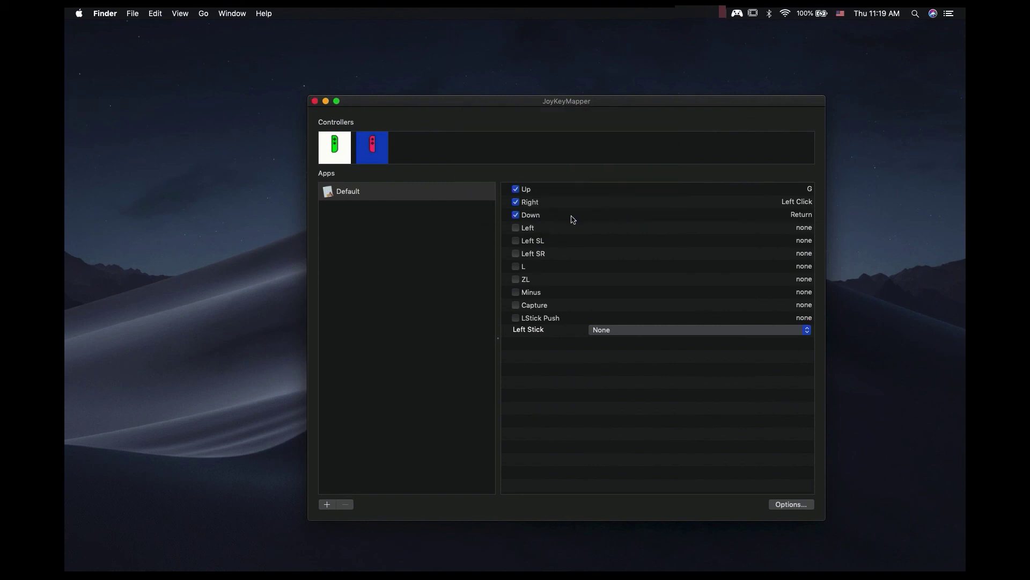